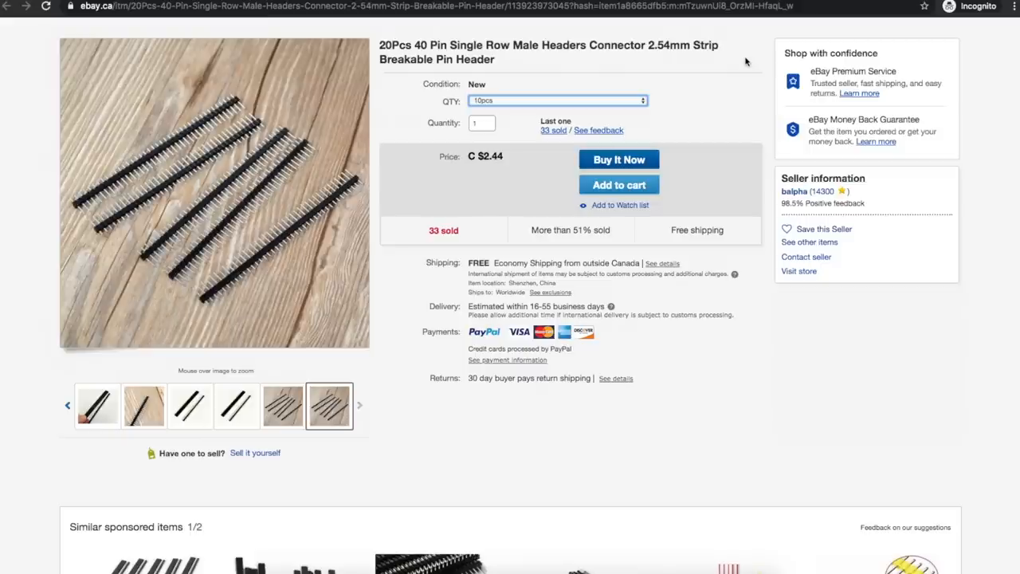
scroll(747, 60, "down", 15)
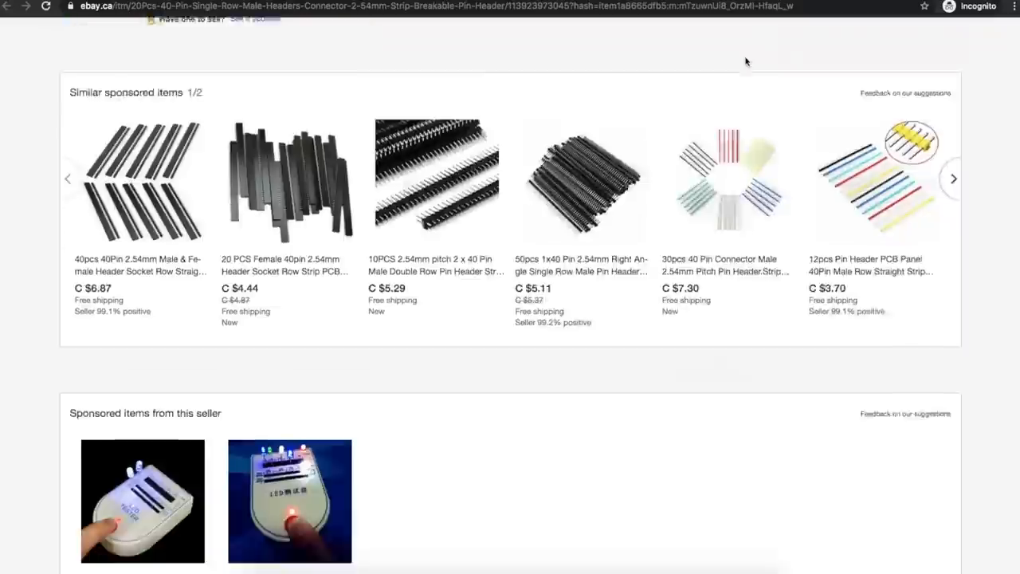
scroll(747, 61, "down", 8)
scroll(715, 94, "down", 4)
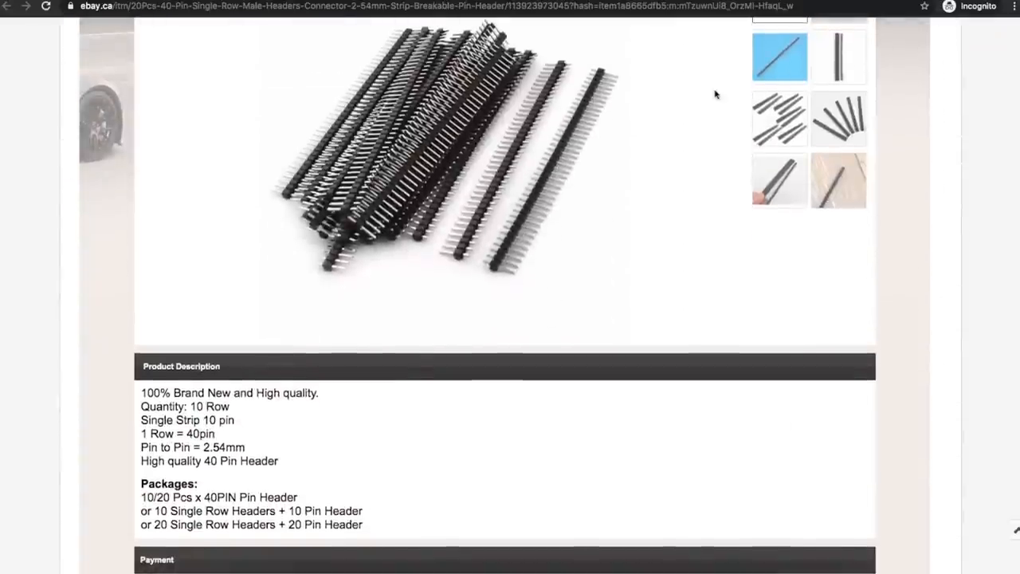
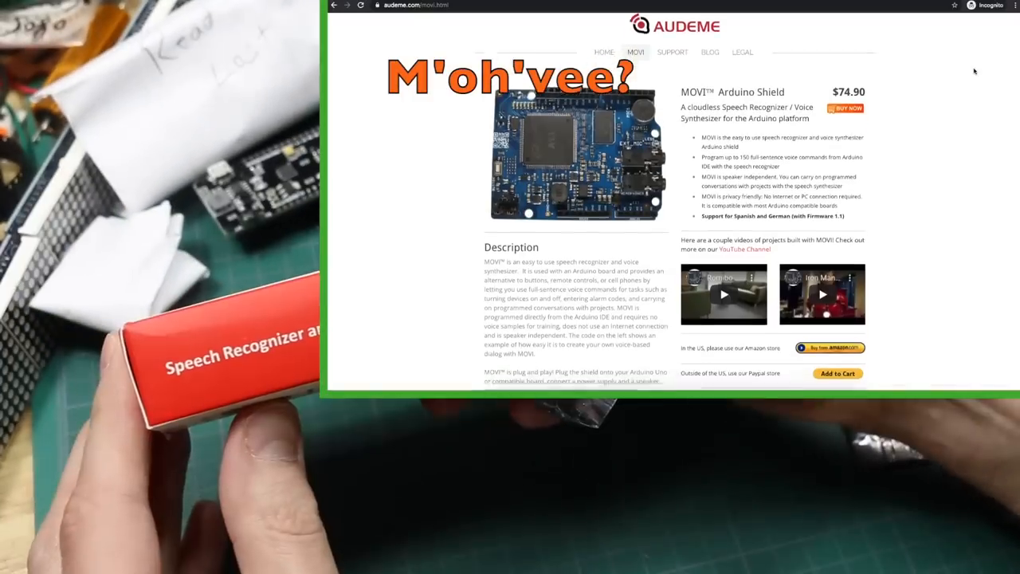
scroll(974, 71, "down", 2)
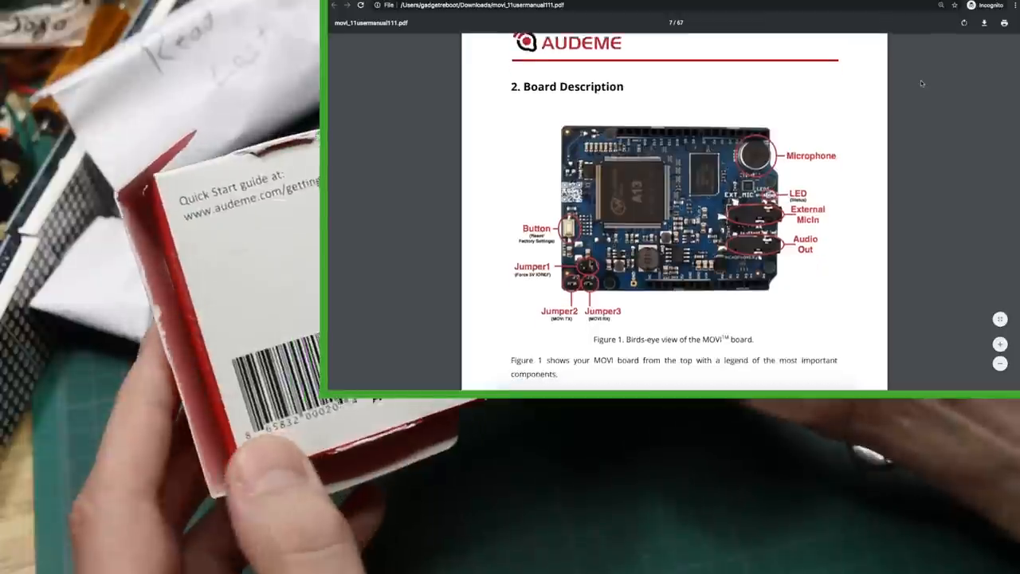
scroll(922, 84, "down", 5)
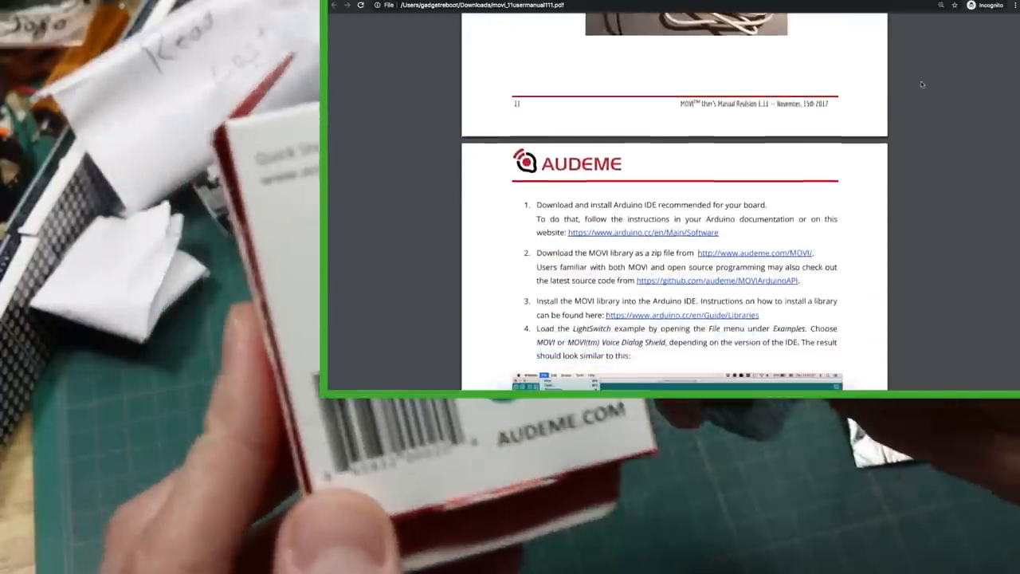
scroll(922, 84, "down", 3)
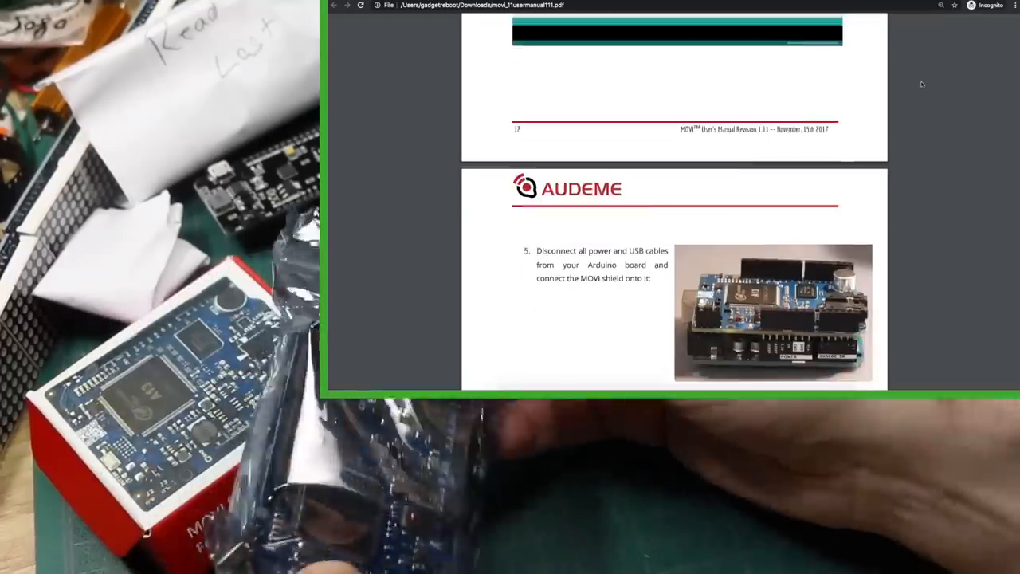
scroll(922, 83, "down", 3)
scroll(923, 84, "down", 3)
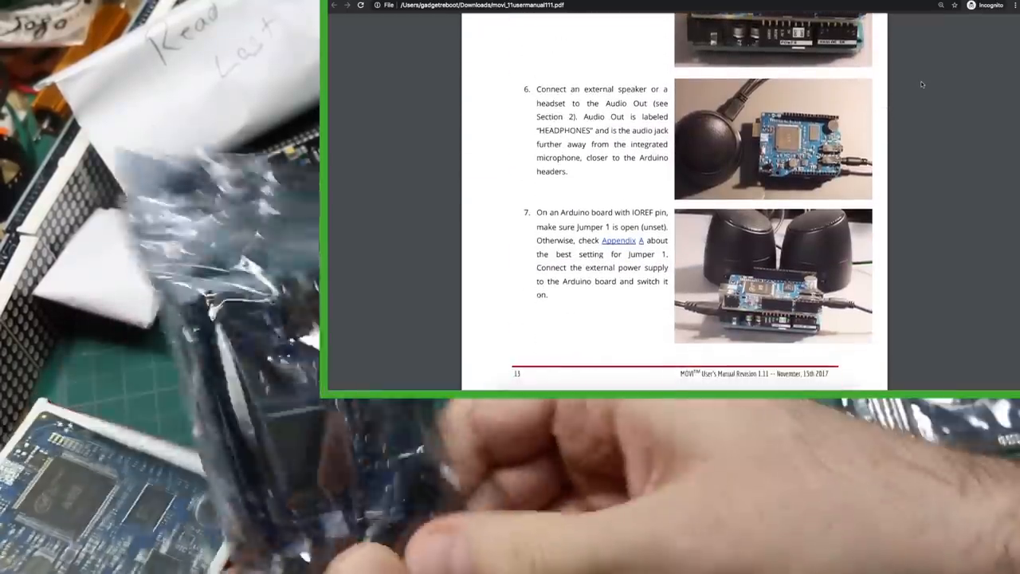